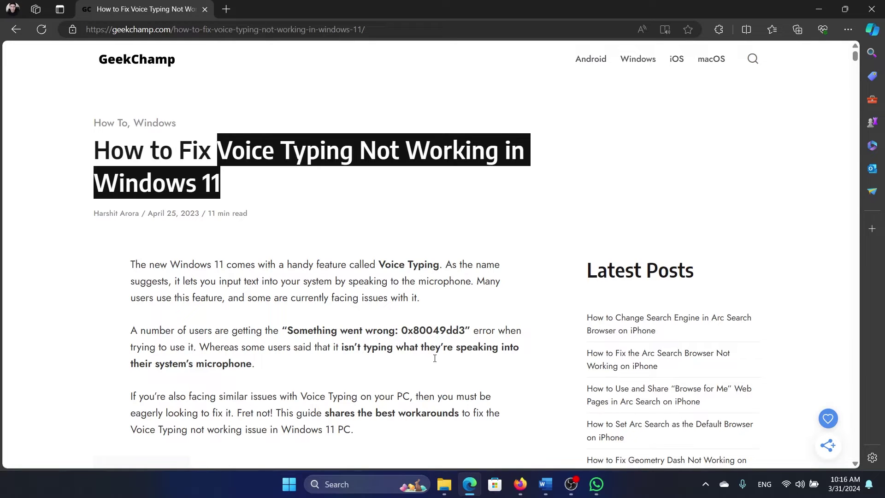
Step: Switch from the Edge voice typing article to the Word checklist of six fixes
{"action": "left_click", "coordinate": [545, 484]}
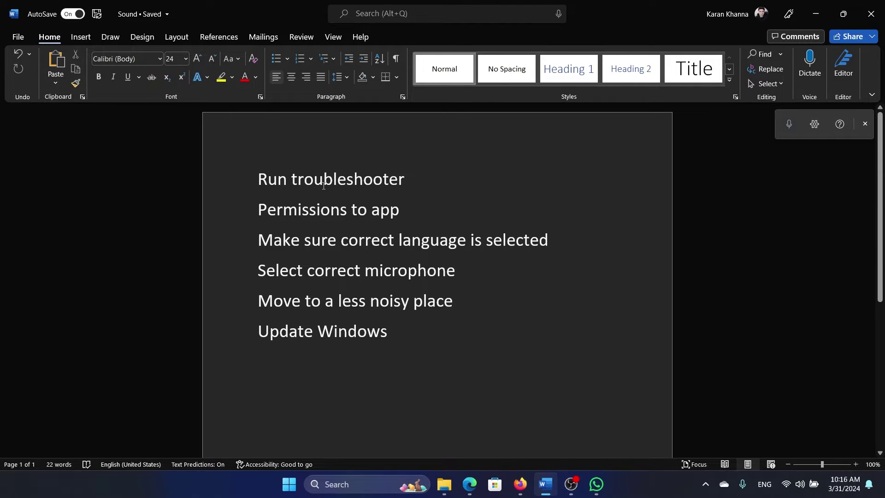
Step: Run the Audio troubleshooter from System > Troubleshoot > Other troubleshooters, then close it
{"action": "right_click", "coordinate": [289, 485]}
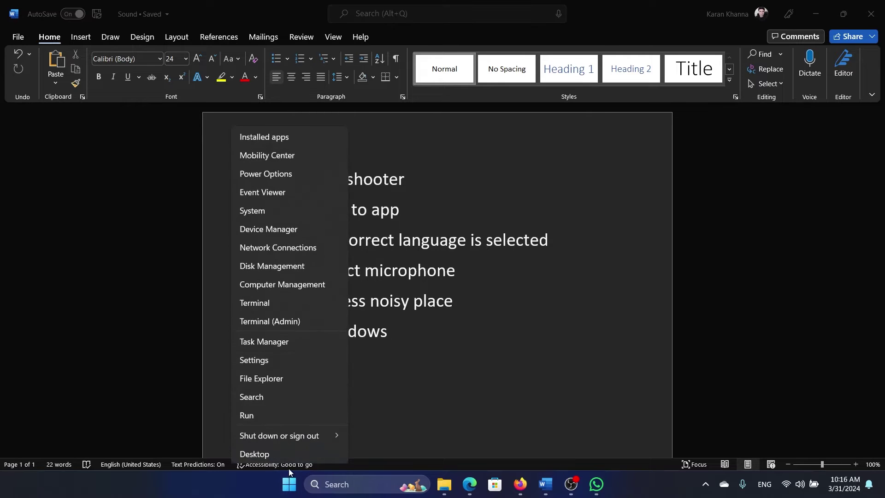
{"action": "left_click", "coordinate": [269, 361]}
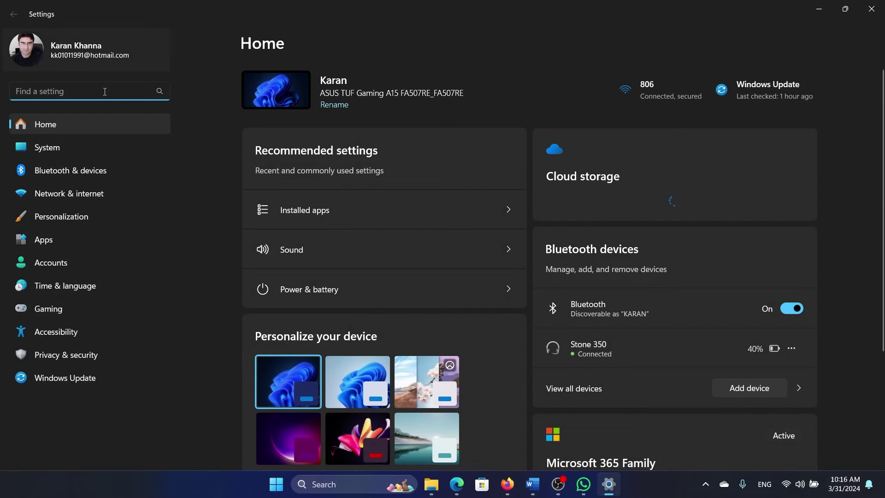
{"action": "left_click", "coordinate": [87, 151]}
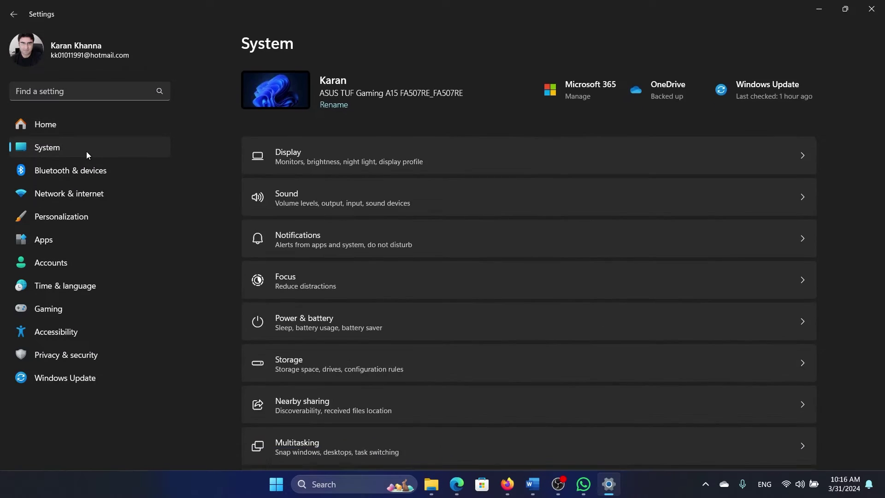
{"action": "scroll", "coordinate": [397, 264], "scroll_direction": "down", "scroll_amount": 3}
{"action": "scroll", "coordinate": [397, 263], "scroll_direction": "down", "scroll_amount": 3}
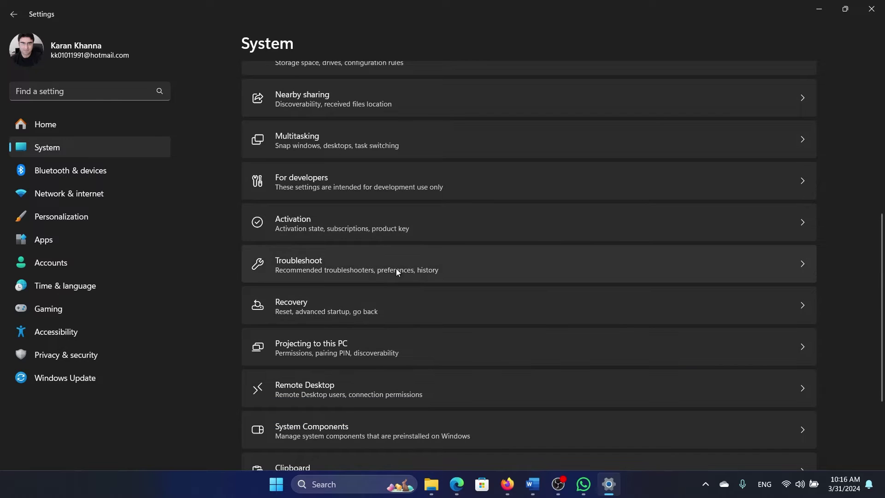
{"action": "left_click", "coordinate": [396, 268]}
{"action": "left_click", "coordinate": [399, 237]}
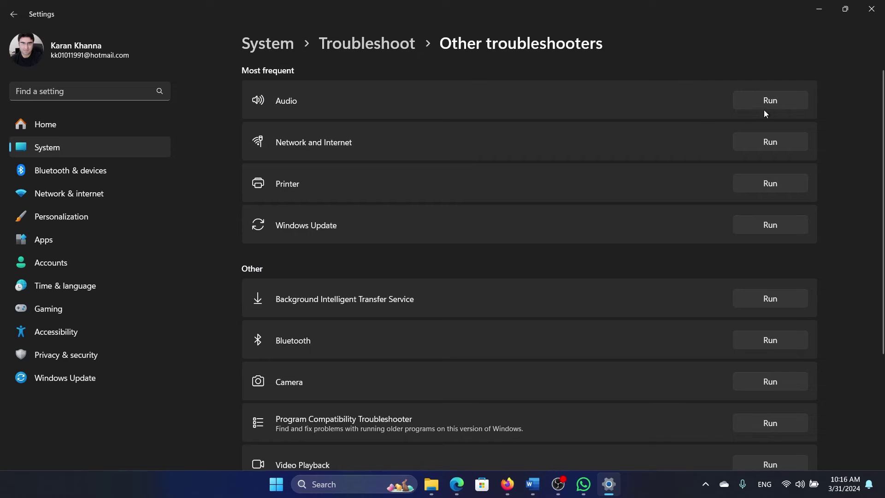
{"action": "left_click", "coordinate": [771, 101]}
{"action": "left_click", "coordinate": [388, 10]}
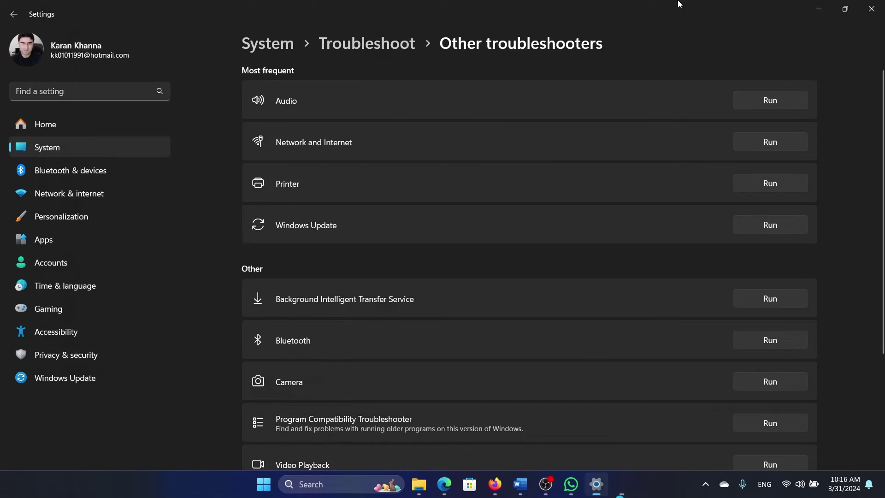
Step: Select the app permissions line in the Word checklist and reopen Windows Settings
{"action": "left_click", "coordinate": [870, 9]}
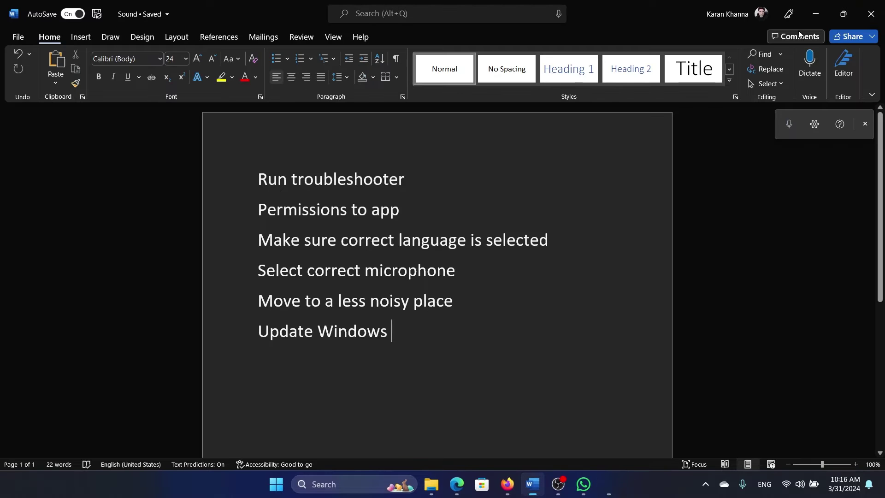
{"action": "triple_click", "coordinate": [276, 210]}
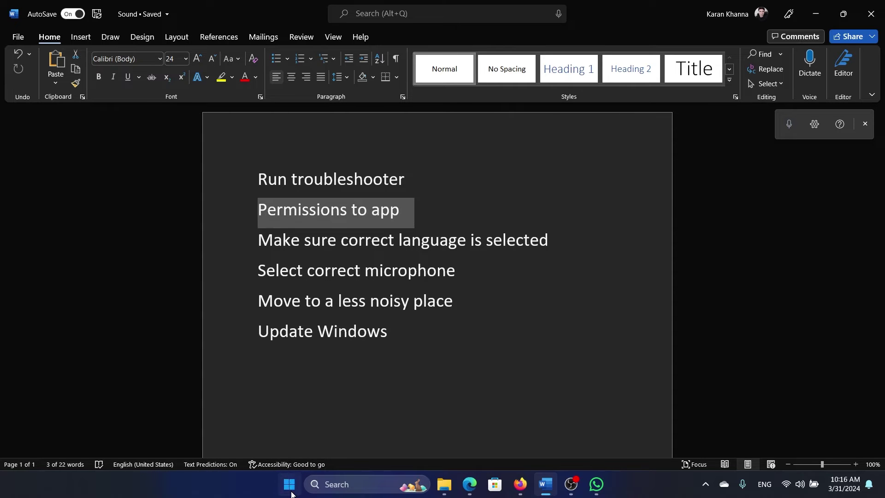
{"action": "right_click", "coordinate": [289, 484]}
{"action": "left_click", "coordinate": [297, 363]}
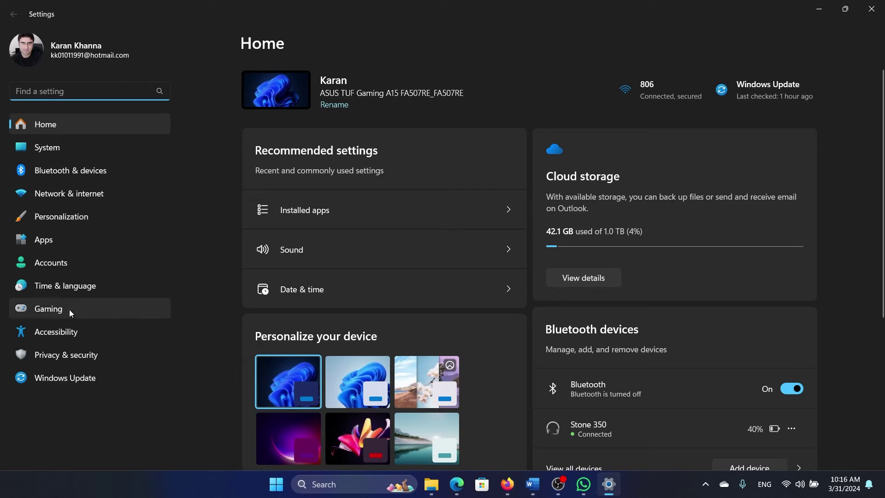
Step: Allow Sound Recorder microphone access under Privacy & security > Microphone, then close Settings
{"action": "left_click", "coordinate": [75, 360]}
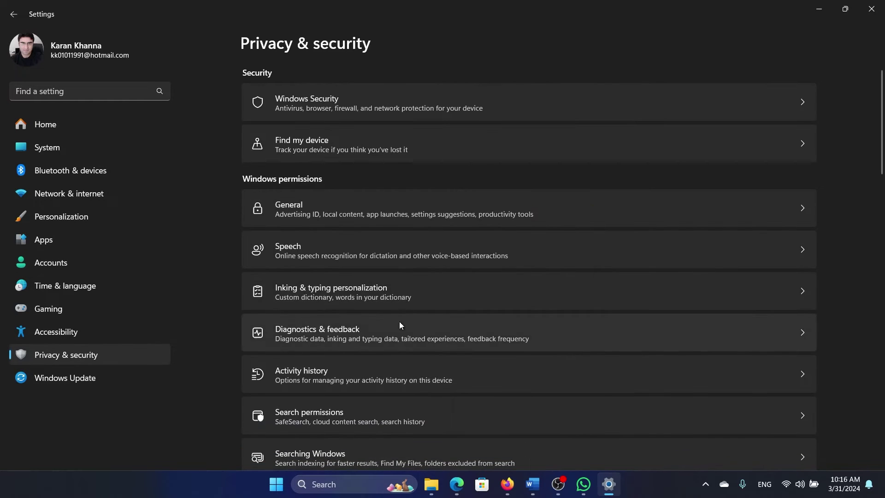
{"action": "scroll", "coordinate": [399, 322], "scroll_direction": "down", "scroll_amount": 8}
{"action": "scroll", "coordinate": [400, 327], "scroll_direction": "down", "scroll_amount": 1}
{"action": "scroll", "coordinate": [397, 290], "scroll_direction": "up", "scroll_amount": 2}
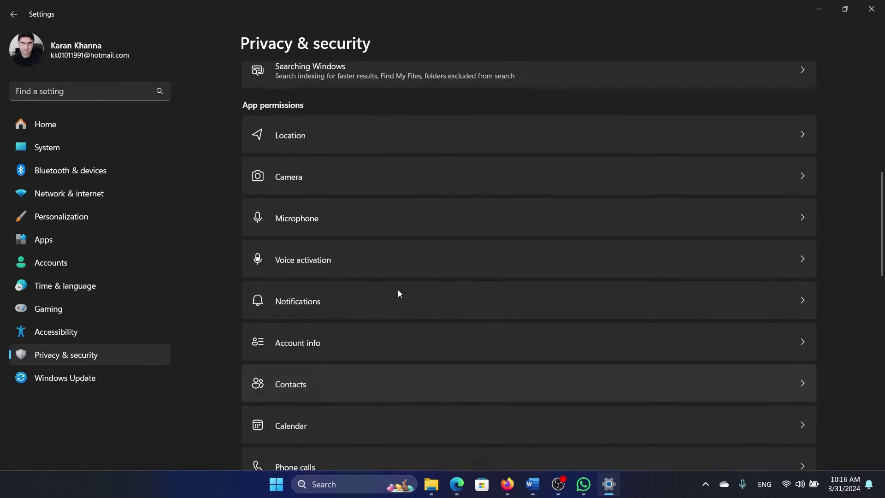
{"action": "left_click", "coordinate": [394, 218]}
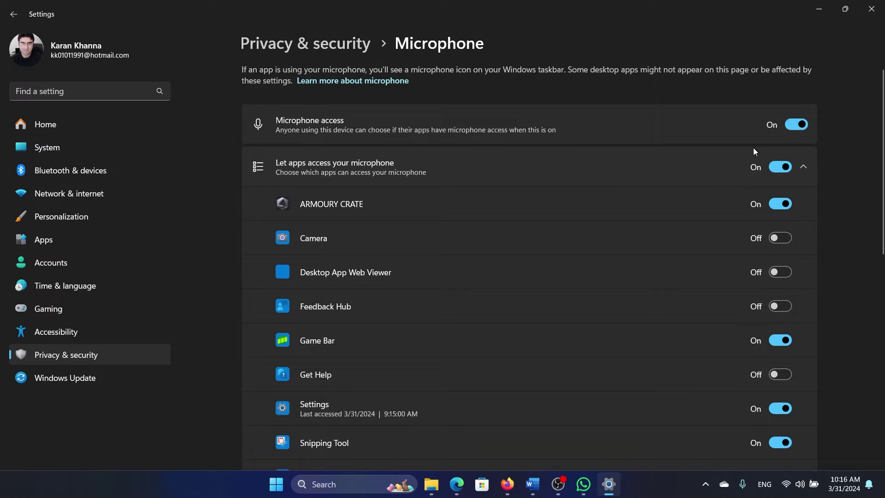
{"action": "scroll", "coordinate": [736, 279], "scroll_direction": "down", "scroll_amount": 3}
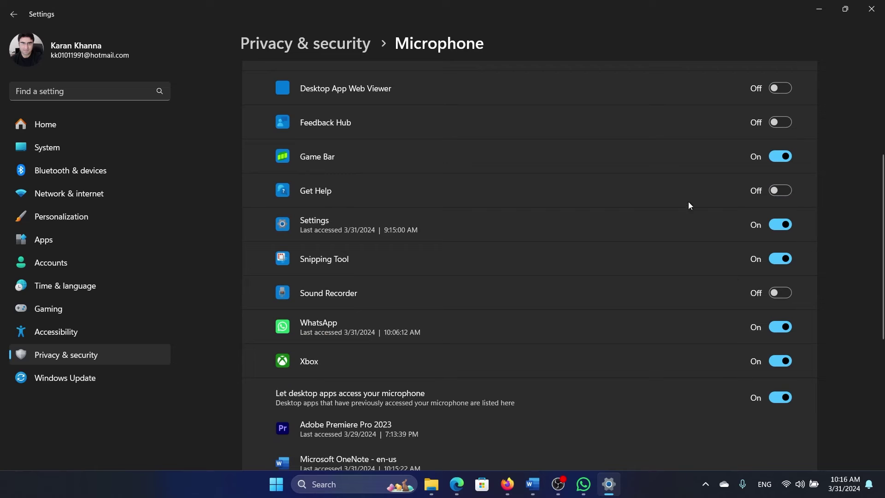
{"action": "scroll", "coordinate": [816, 318], "scroll_direction": "up", "scroll_amount": 3}
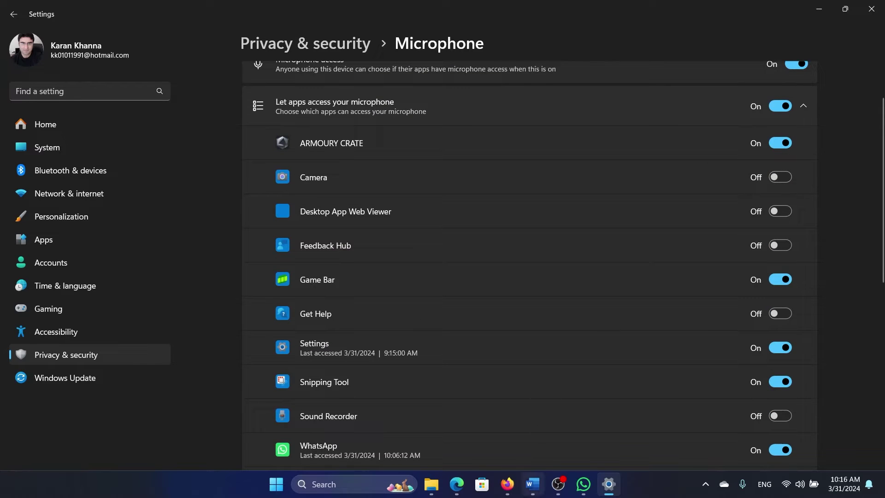
{"action": "left_click", "coordinate": [533, 484]}
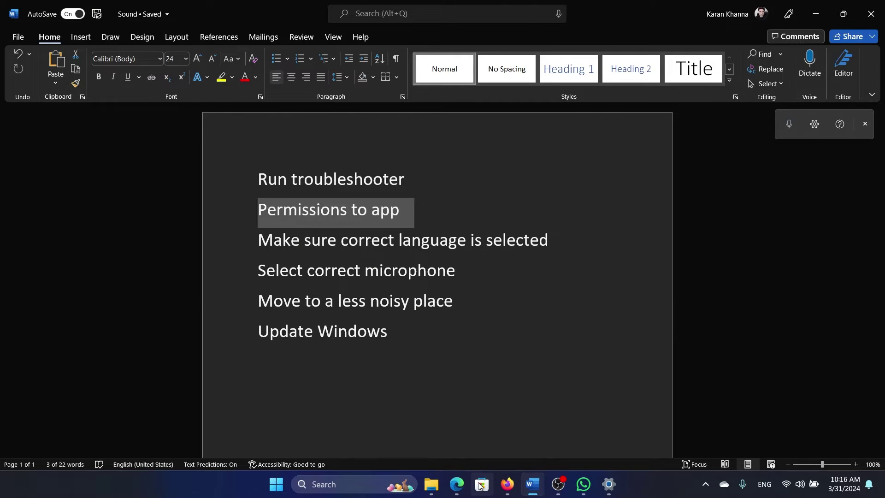
{"action": "left_click", "coordinate": [608, 484]}
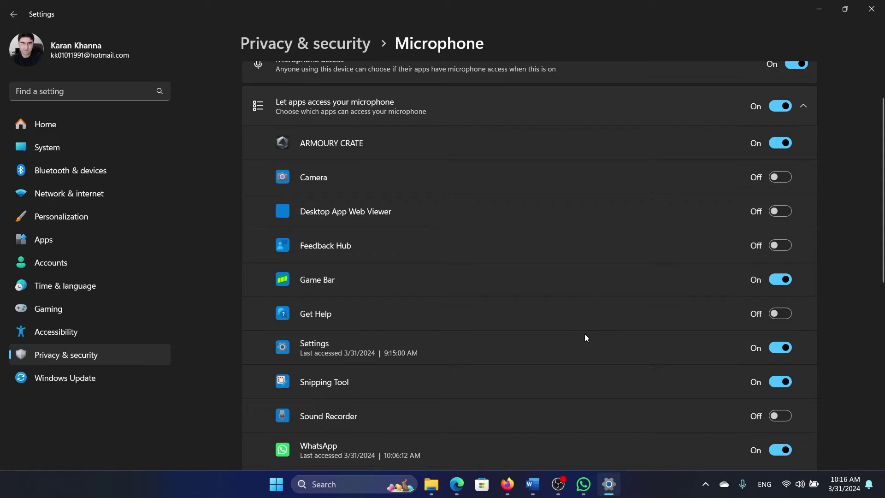
{"action": "scroll", "coordinate": [584, 339], "scroll_direction": "down", "scroll_amount": 1}
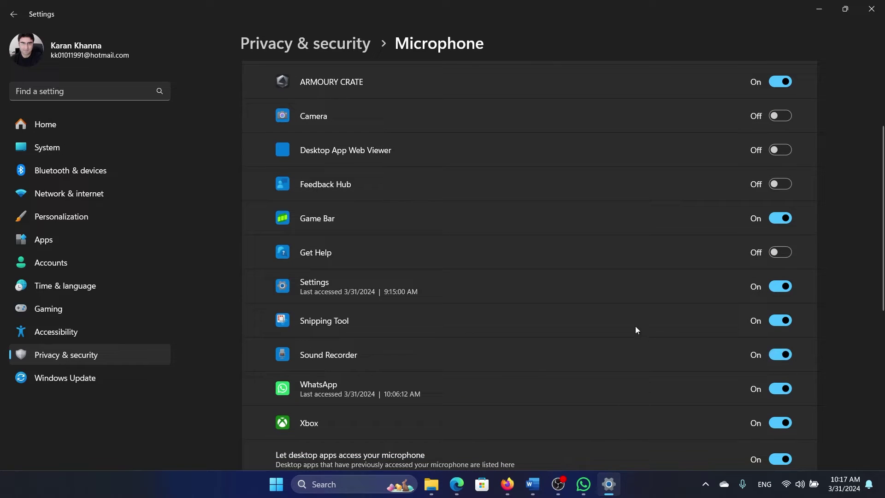
{"action": "left_click", "coordinate": [871, 8]}
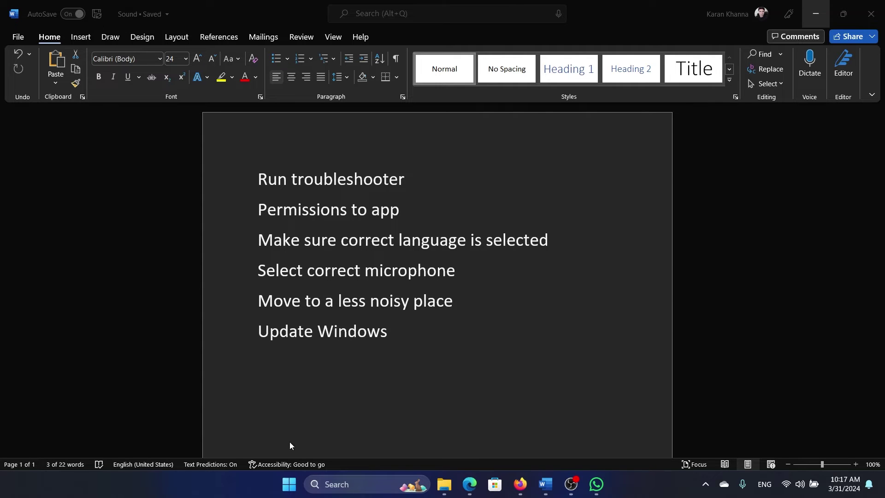
Step: Confirm English (United States) is a preferred language under Time & language, then return to Word
{"action": "right_click", "coordinate": [289, 484]}
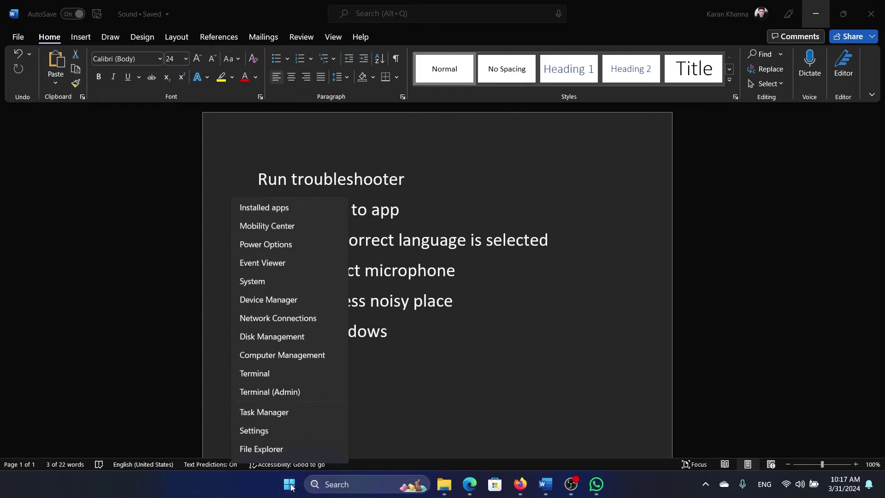
{"action": "left_click", "coordinate": [286, 357]}
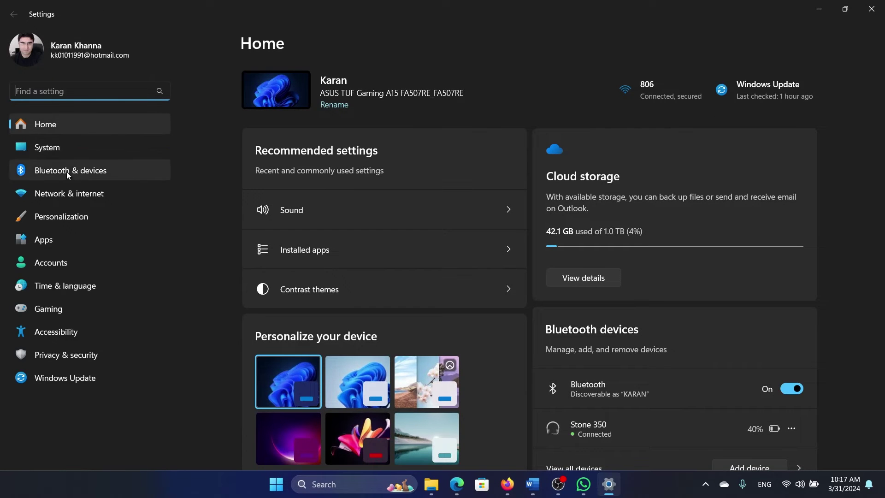
{"action": "left_click", "coordinate": [78, 290]}
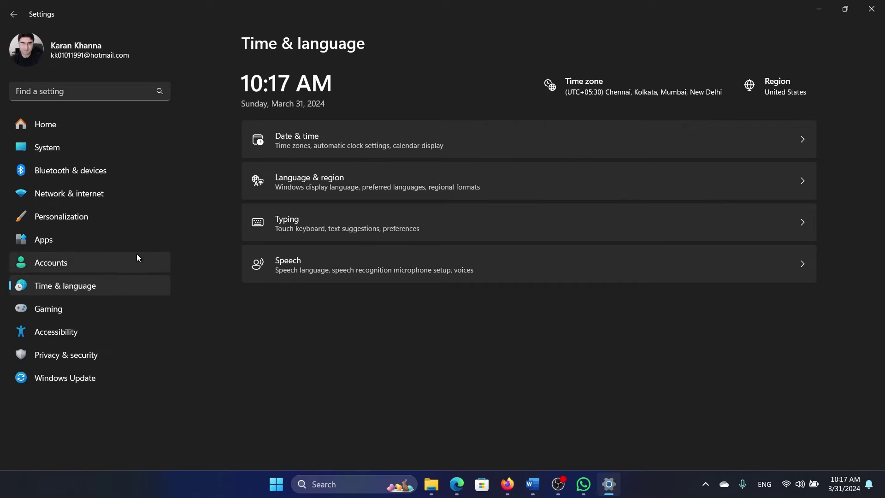
{"action": "left_click", "coordinate": [333, 182]}
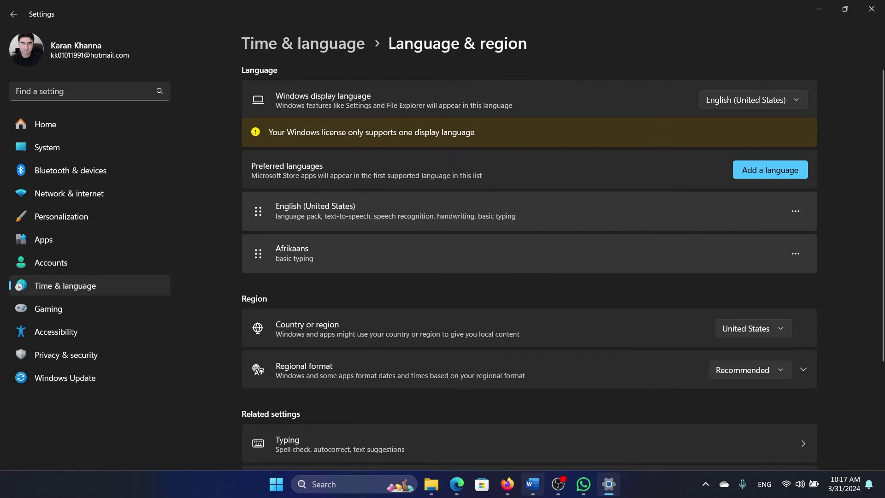
{"action": "left_click", "coordinate": [532, 484]}
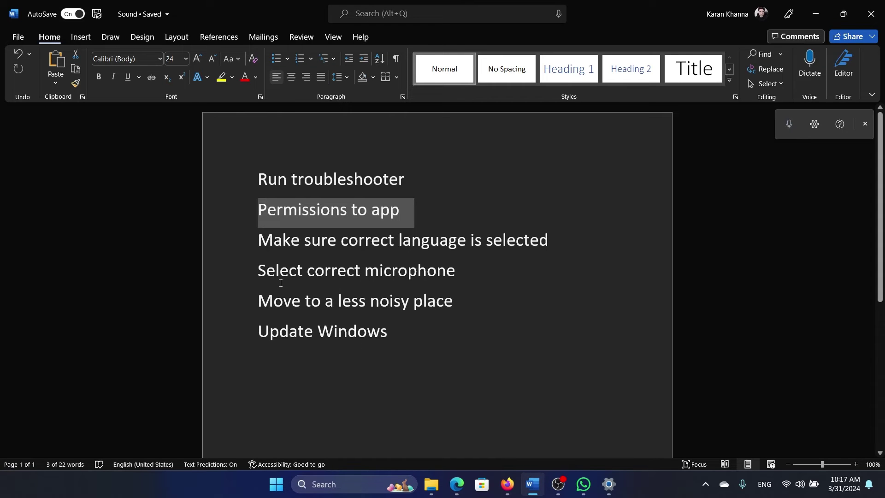
{"action": "left_click_drag", "start_coordinate": [258, 302], "coordinate": [431, 306]}
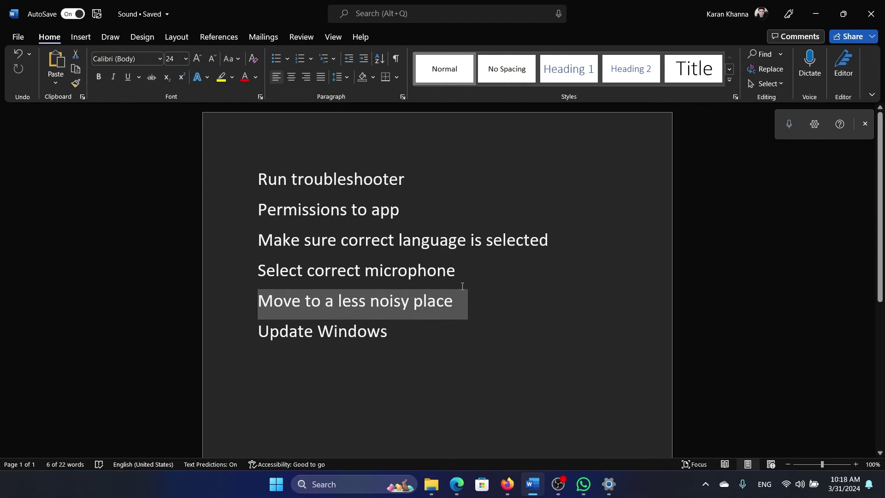
{"action": "triple_click", "coordinate": [295, 270]}
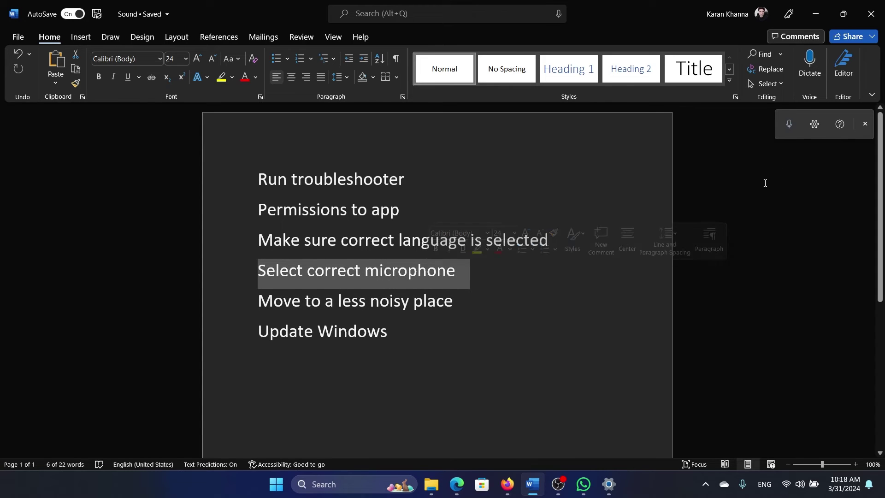
Step: Turn on Dictate and choose Microphone (USB Condenser Microphone) in Dictation Settings
{"action": "left_click", "coordinate": [811, 62]}
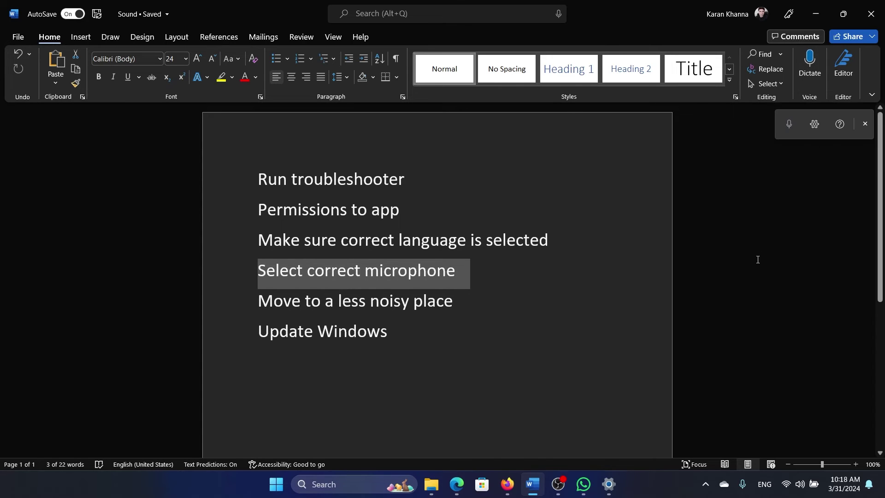
{"action": "left_click", "coordinate": [814, 123]}
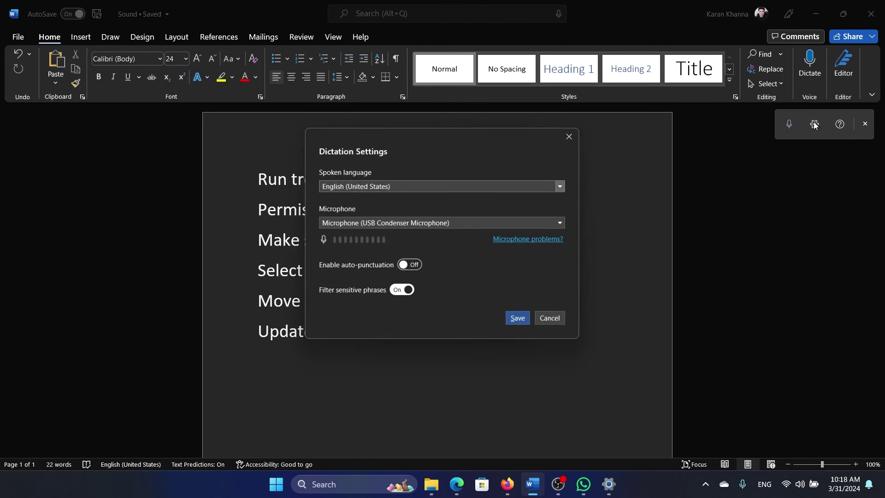
{"action": "left_click", "coordinate": [373, 221]}
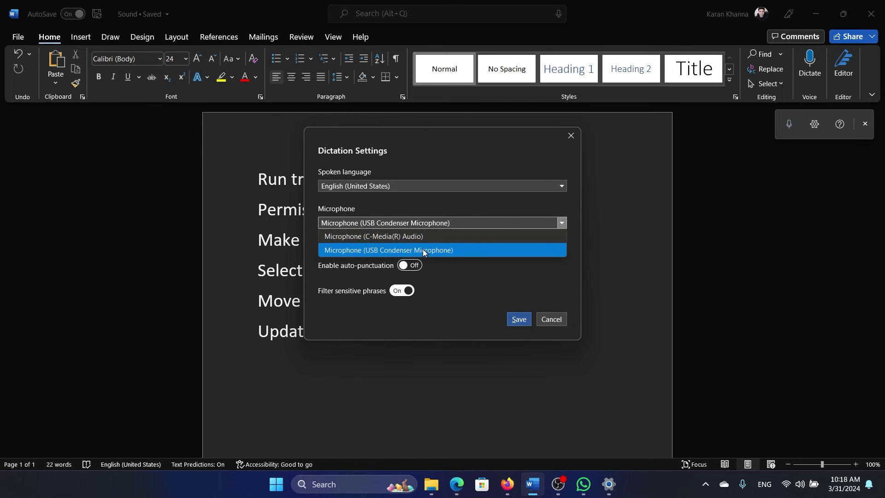
{"action": "left_click", "coordinate": [420, 248]}
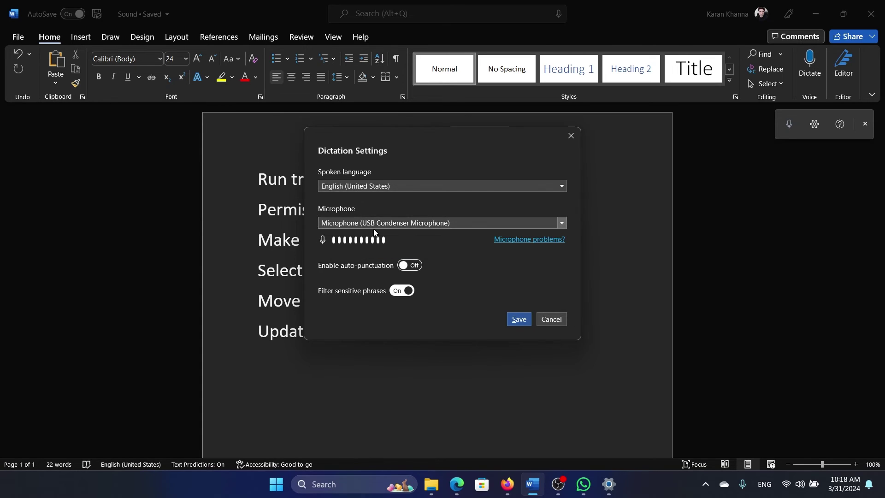
{"action": "left_click", "coordinate": [396, 224]}
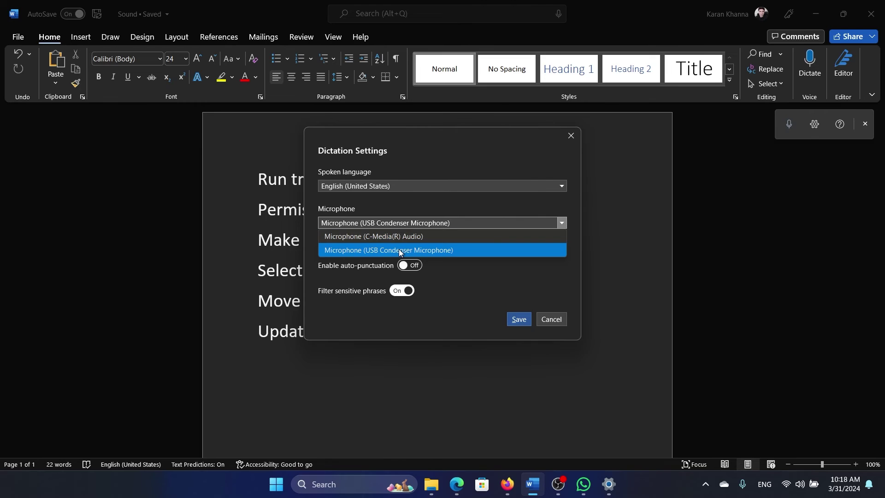
{"action": "left_click", "coordinate": [399, 249]}
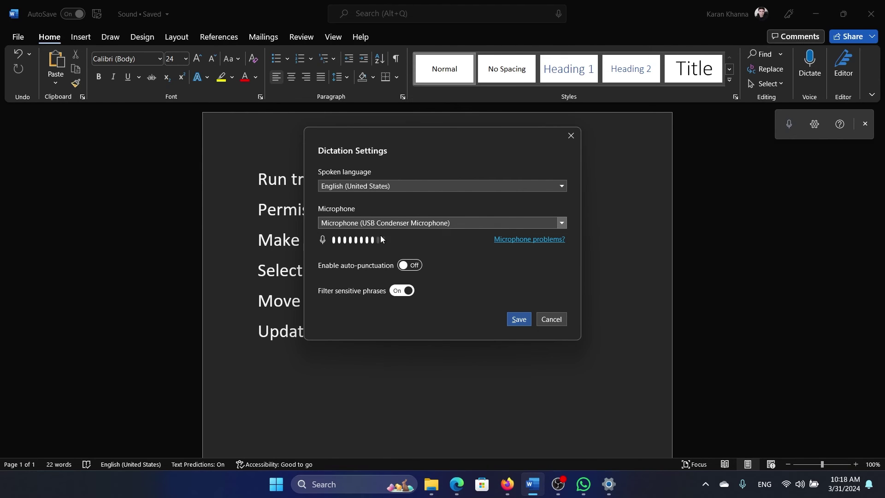
Step: Save the dictation settings and highlight the Update Windows checklist item
{"action": "left_click", "coordinate": [518, 319]}
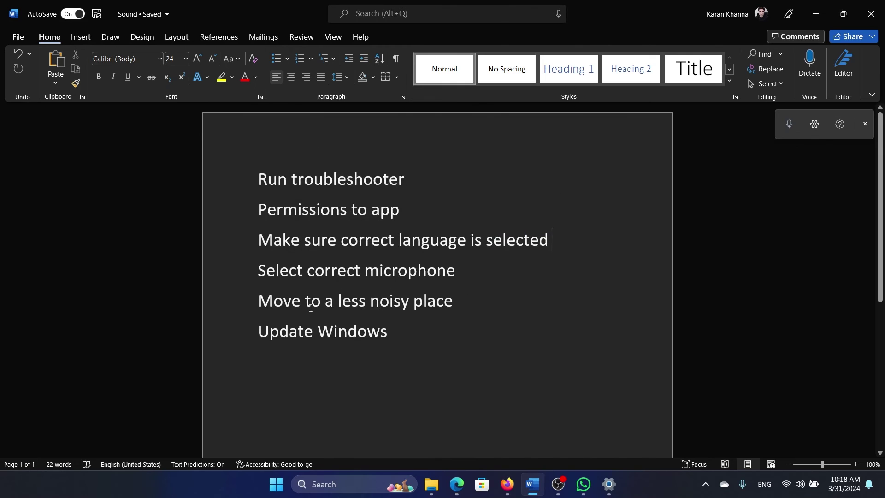
{"action": "left_click_drag", "start_coordinate": [277, 332], "coordinate": [402, 333]}
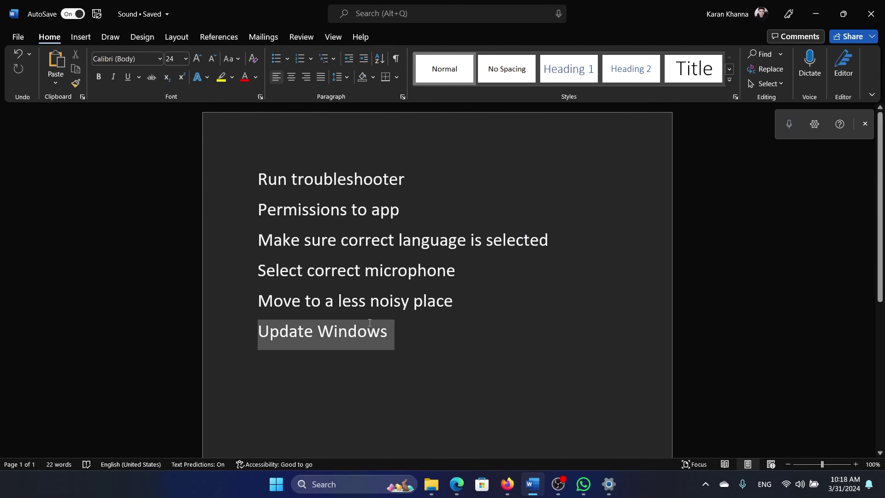
{"action": "left_click", "coordinate": [402, 333]}
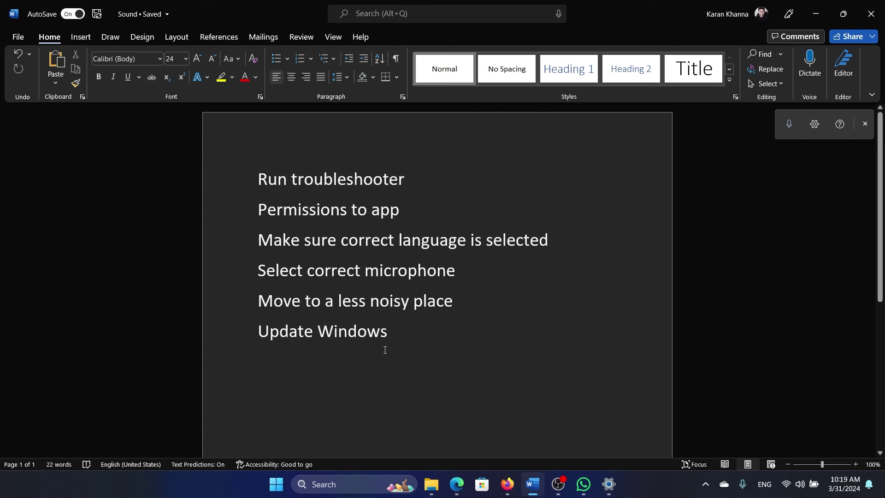
Step: Start a Windows Update check for updates, then return to the GeekChamp article in Edge
{"action": "right_click", "coordinate": [276, 484]}
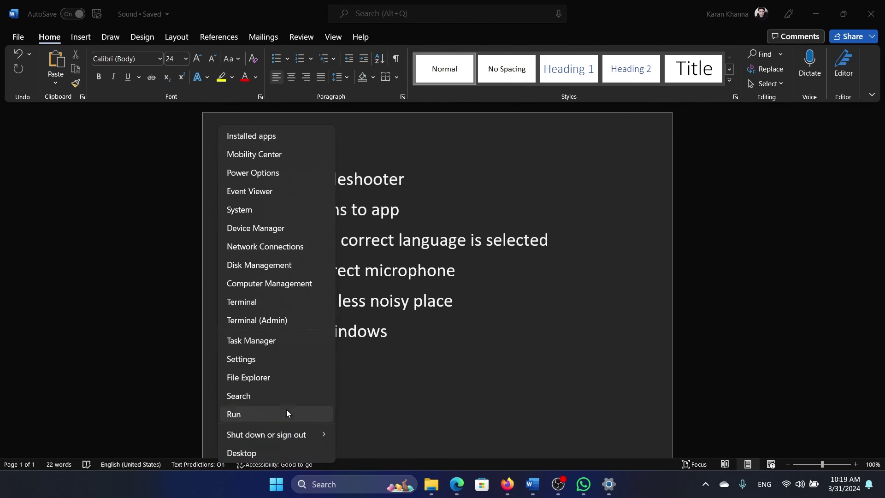
{"action": "left_click", "coordinate": [283, 361]}
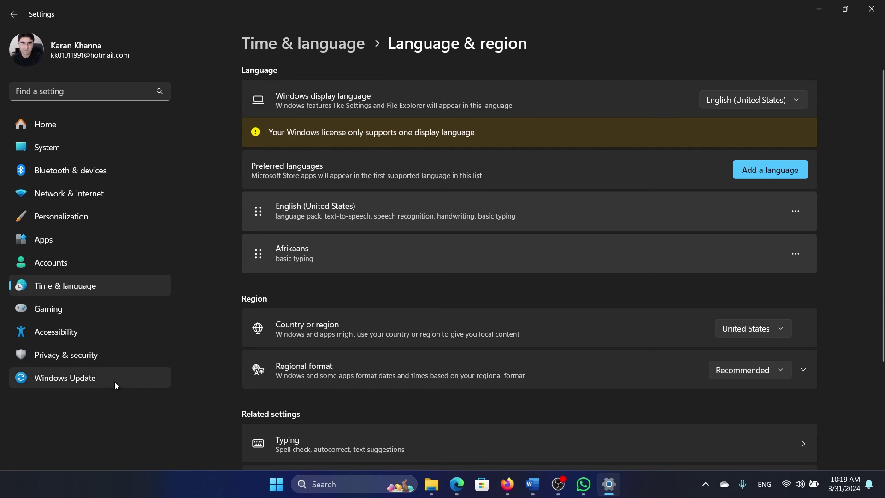
{"action": "left_click", "coordinate": [65, 378]}
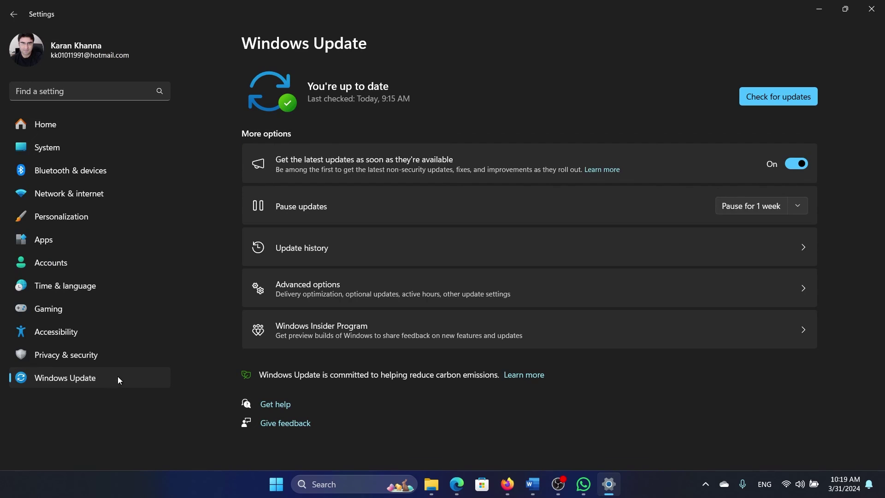
{"action": "left_click", "coordinate": [810, 97]}
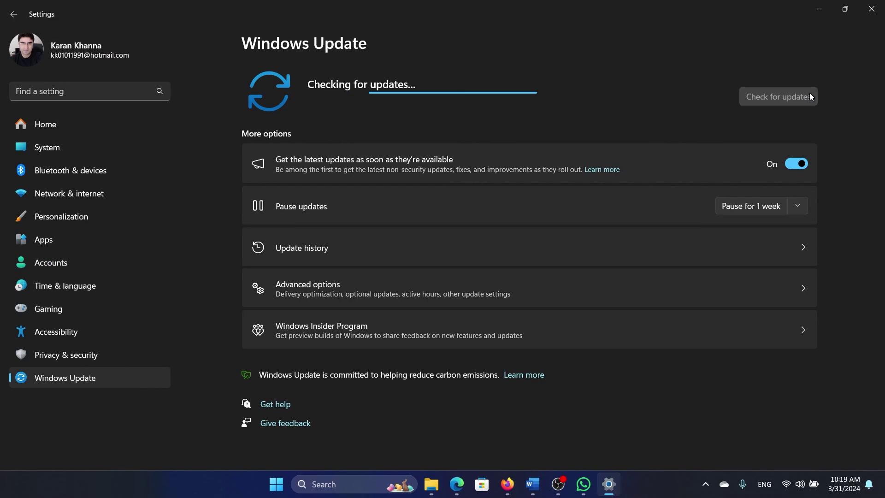
{"action": "left_click", "coordinate": [456, 484]}
{"action": "left_click", "coordinate": [428, 183]}
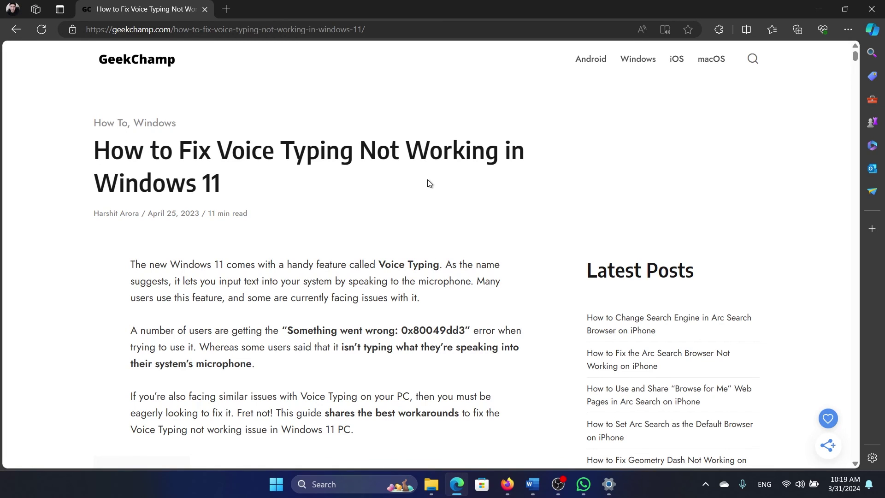